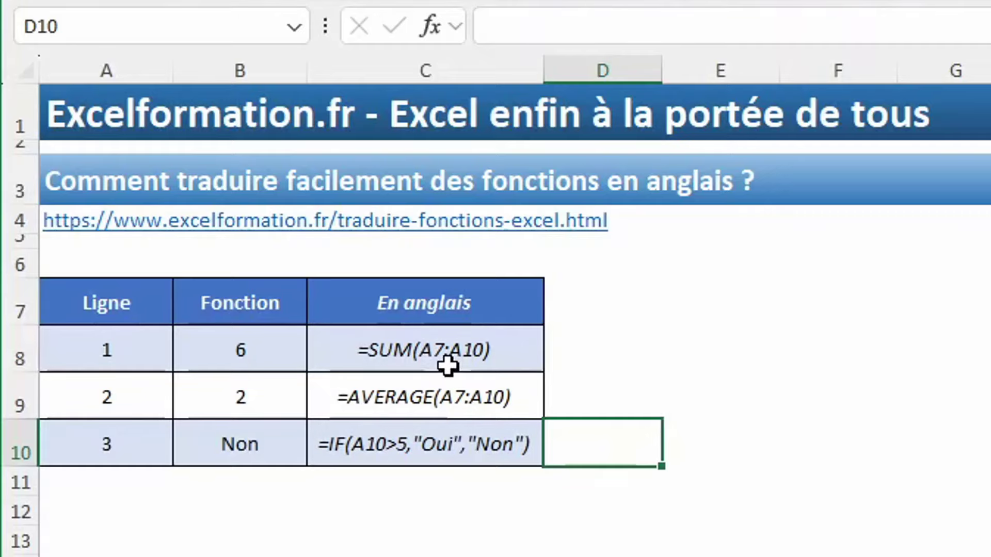
# Compare B8's French SOMME formula with the fr2vo(B8) formula behind cell C8.
pyautogui.click(228, 364)
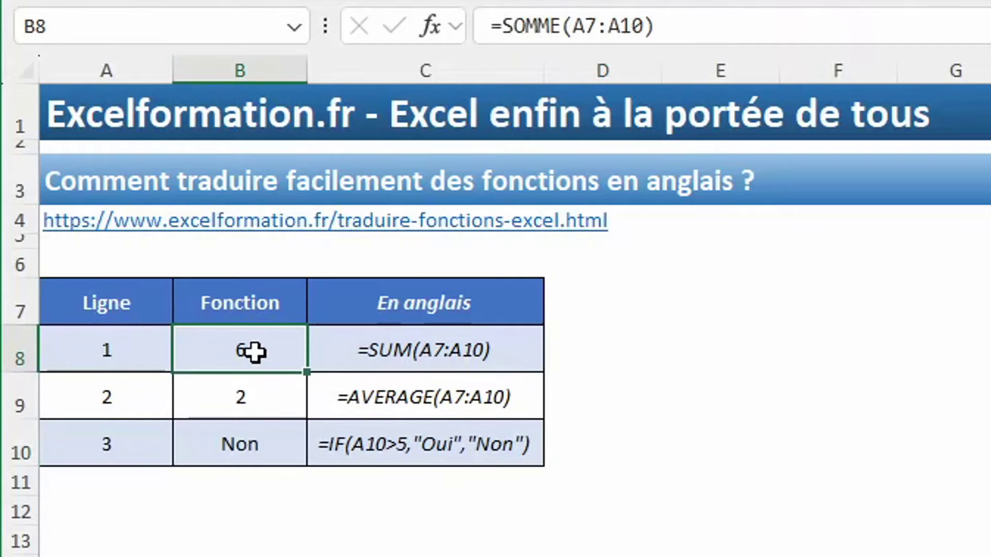
pyautogui.click(386, 349)
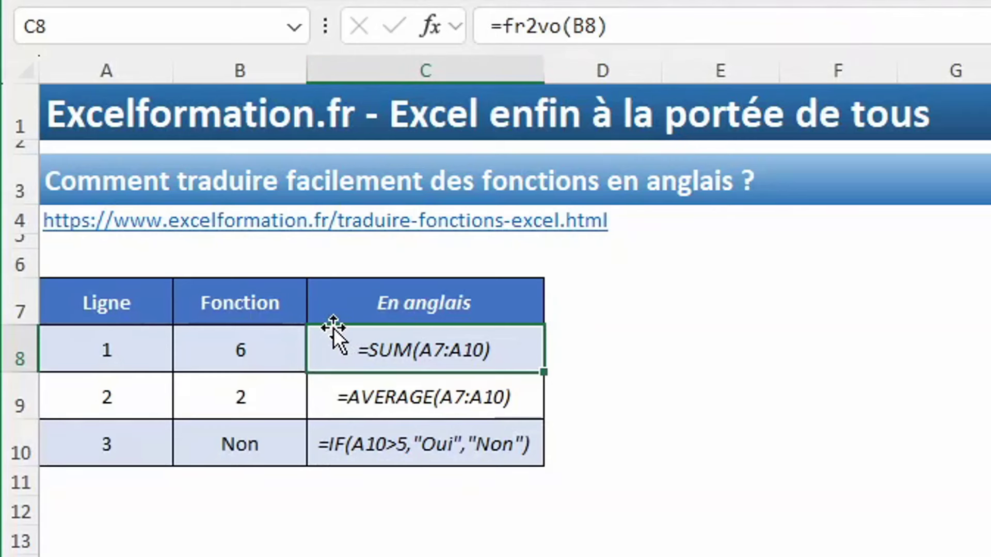
pyautogui.click(269, 344)
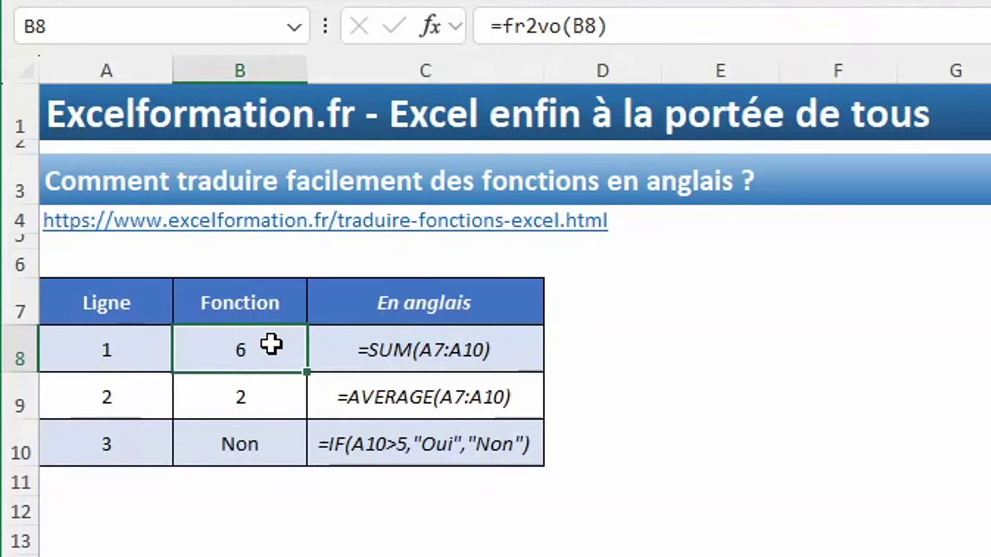
pyautogui.click(381, 347)
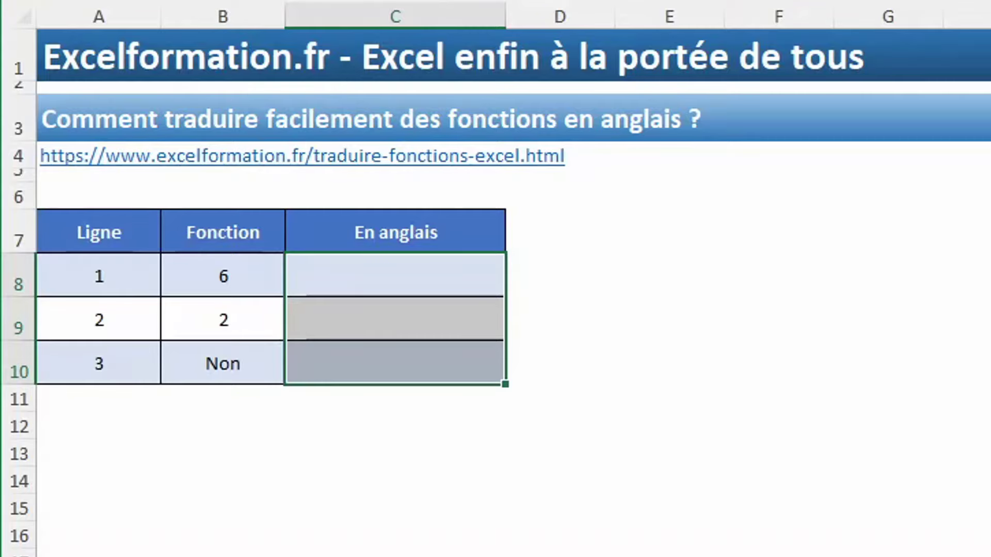
# Open the VBA editor with Alt+F11 and insert a new code module, Module1.
pyautogui.hotkey('alt', 'F11')
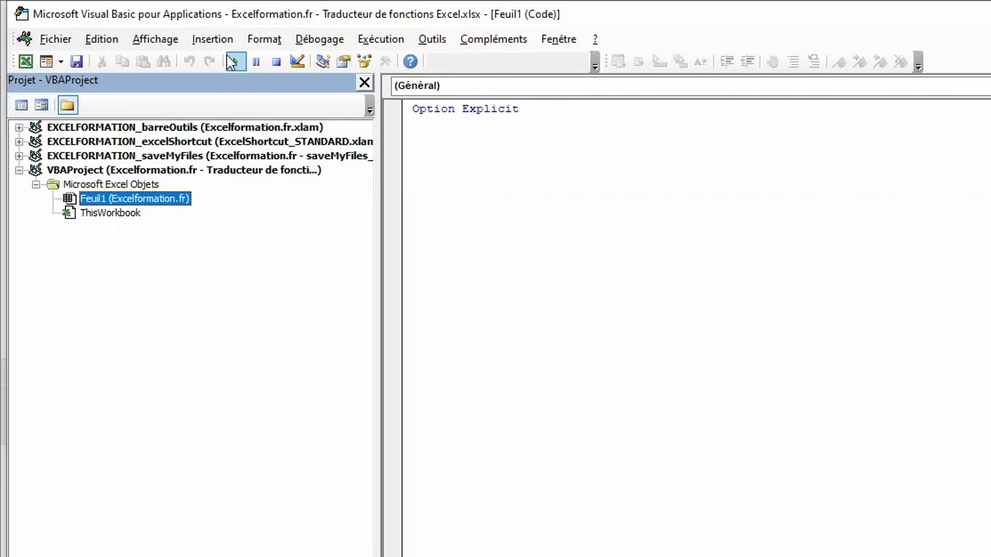
pyautogui.click(215, 40)
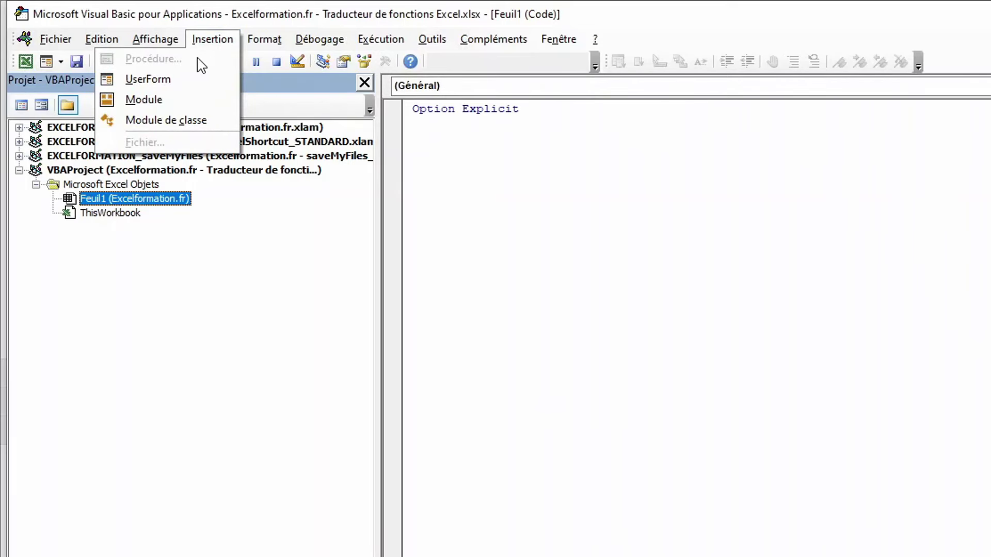
pyautogui.click(171, 108)
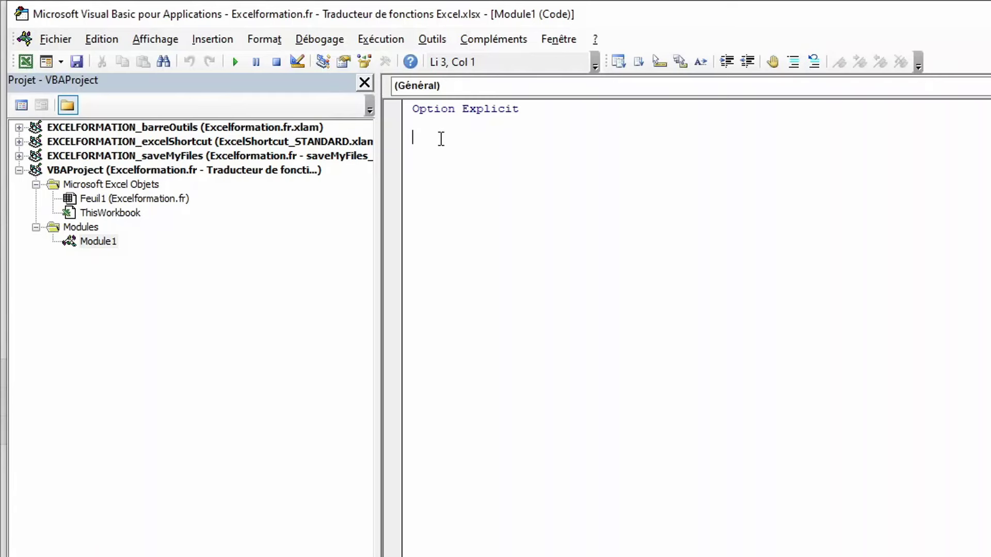
# Type 'function fr2vo' so VBA adds the empty parentheses and the End Function line.
pyautogui.write('function')
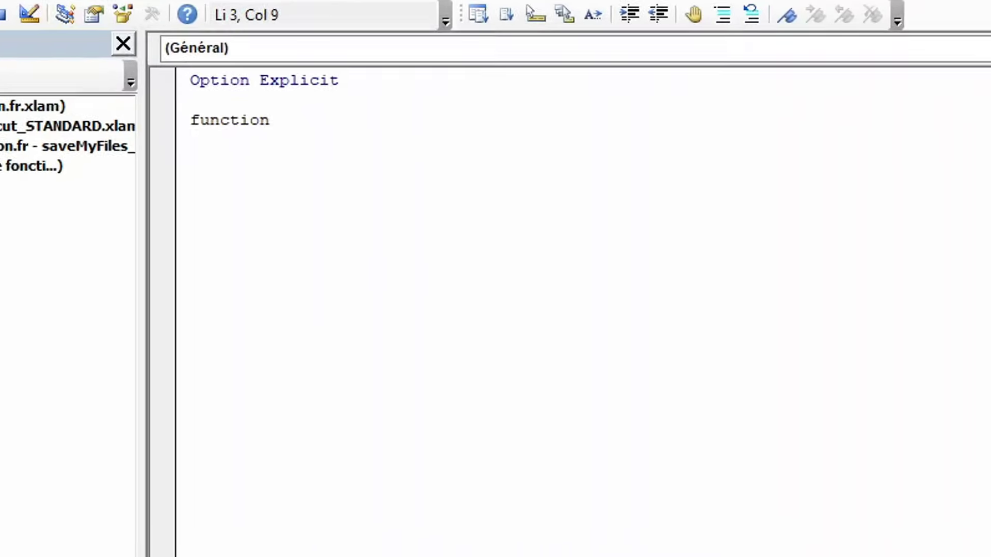
pyautogui.write(' fr')
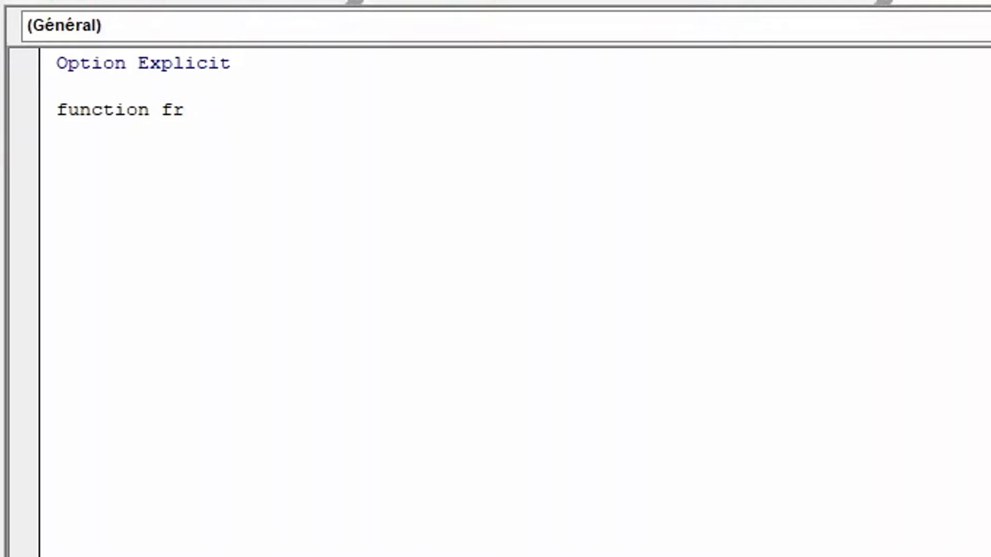
pyautogui.write('2vo')
pyautogui.press('Return')
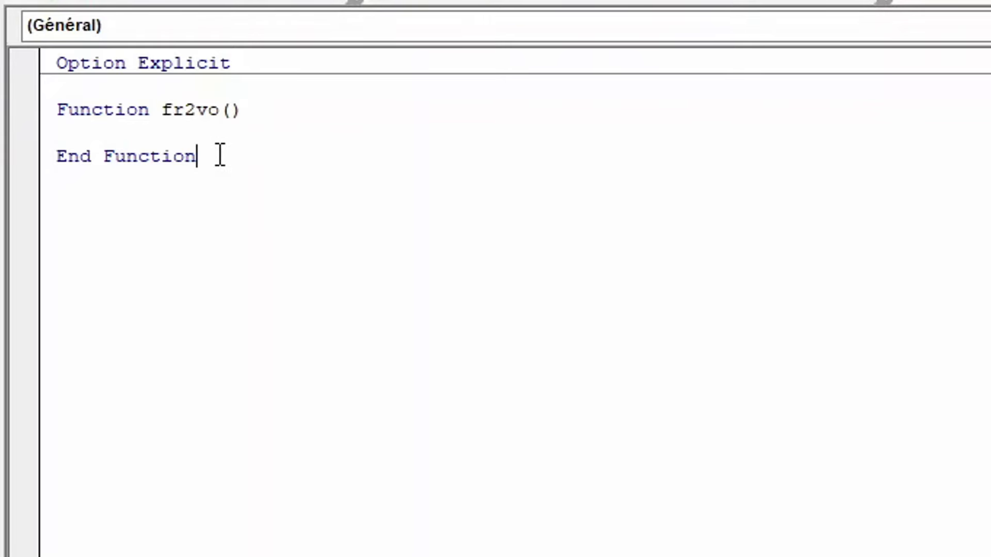
pyautogui.moveTo(218, 155); pyautogui.dragTo(58, 157)
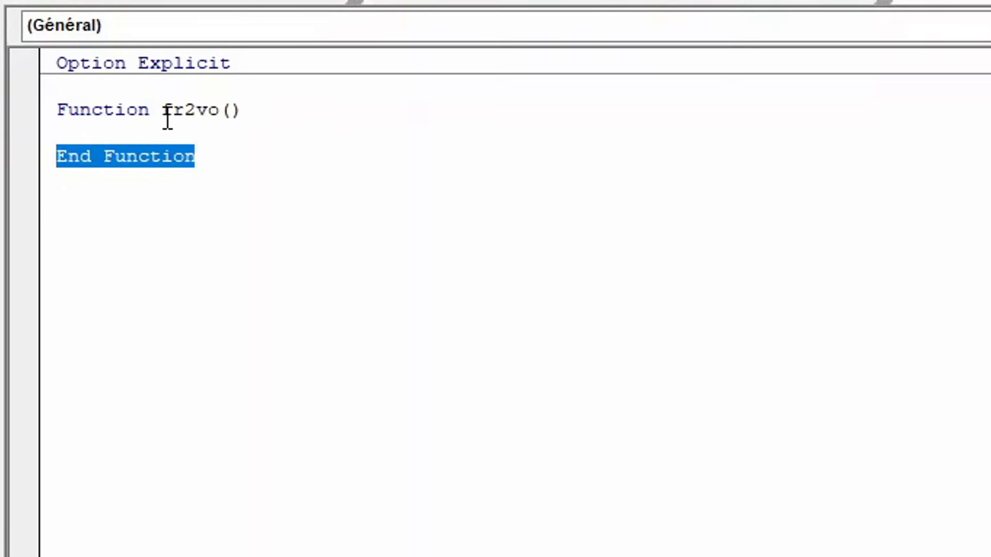
pyautogui.click(222, 109)
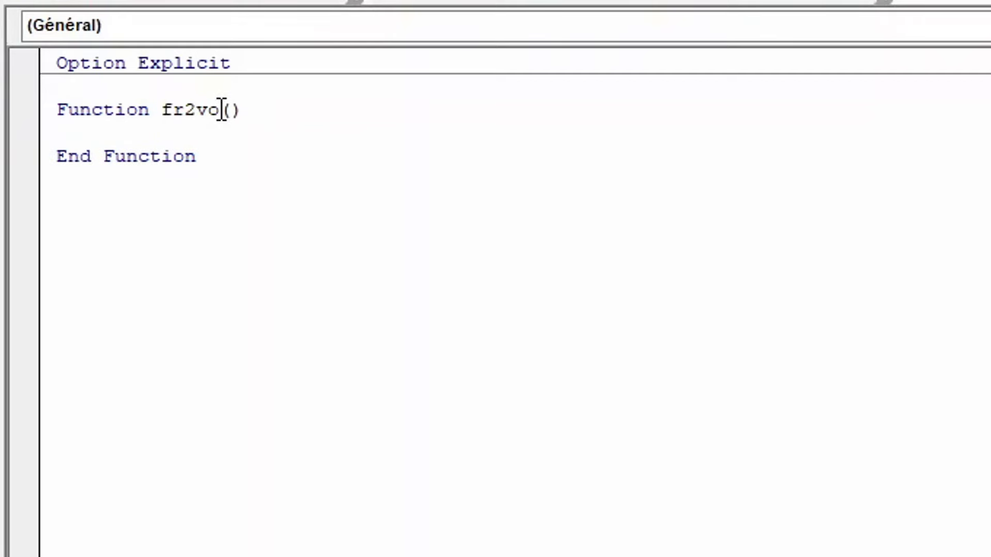
# Give fr2vo the single parameter 'cellule As Range'.
pyautogui.moveTo(222, 109); pyautogui.dragTo(247, 109)
pyautogui.write('cellule')
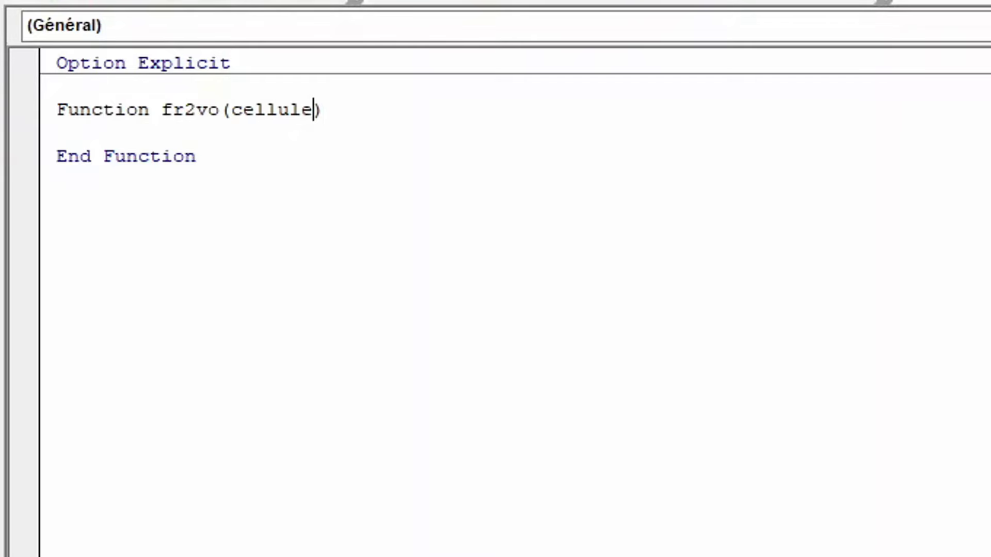
pyautogui.write('as r')
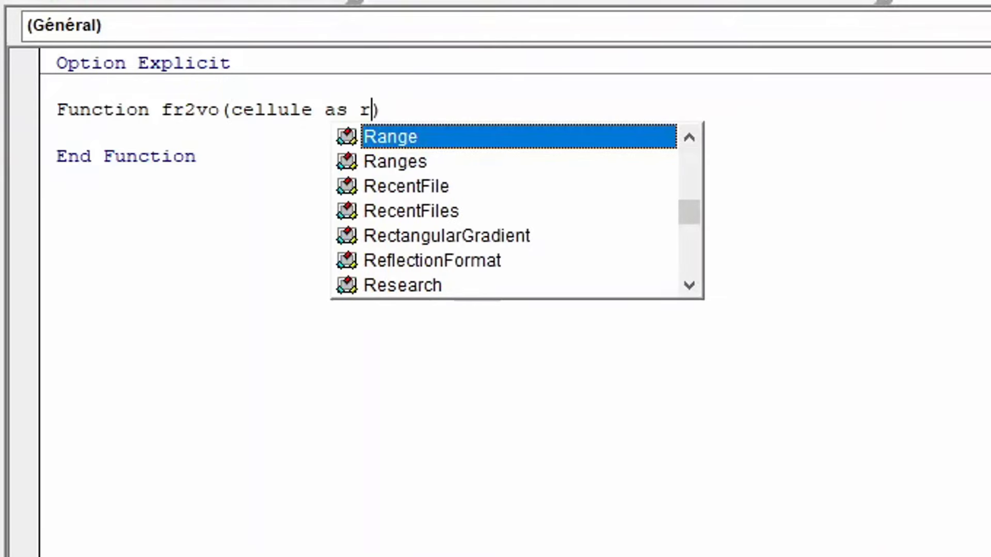
pyautogui.write('ange')
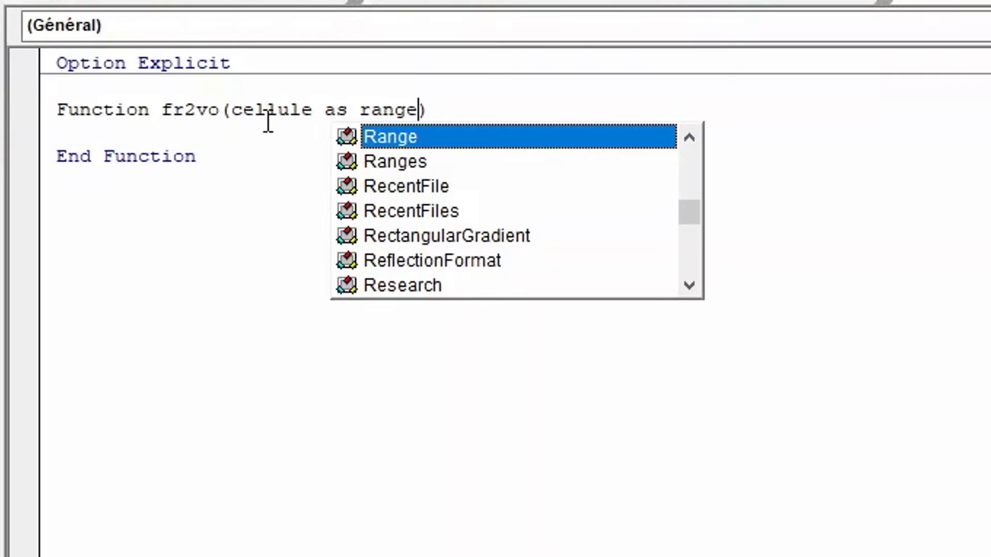
pyautogui.click(103, 132)
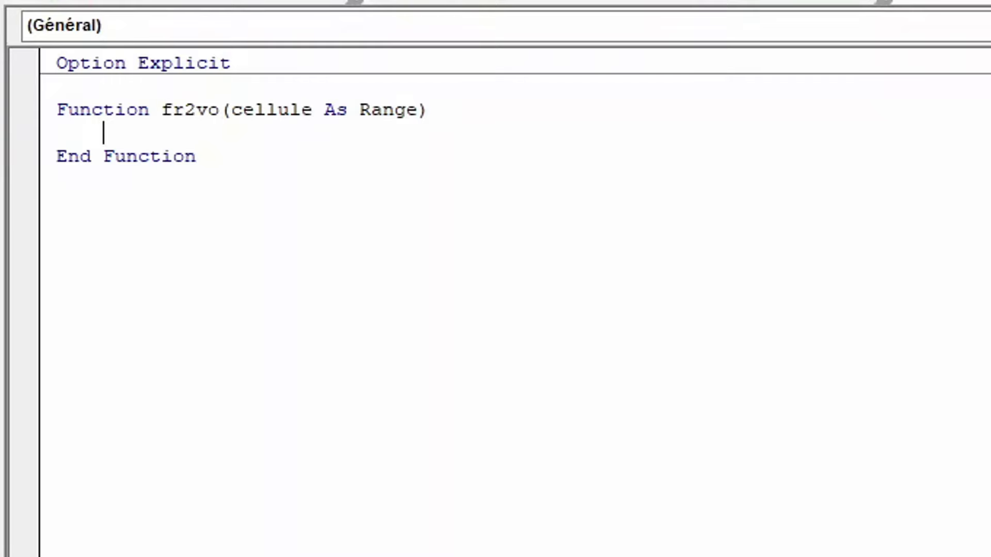
# Write the body line fr2vo = cellule.Formula, picking Formula from the property suggestions.
pyautogui.write('cellu')
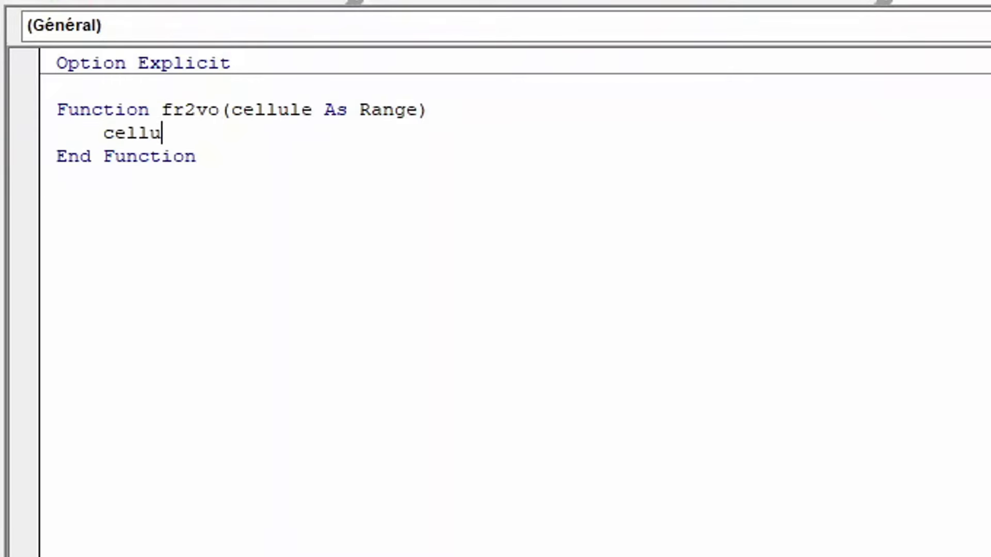
pyautogui.write('le.form')
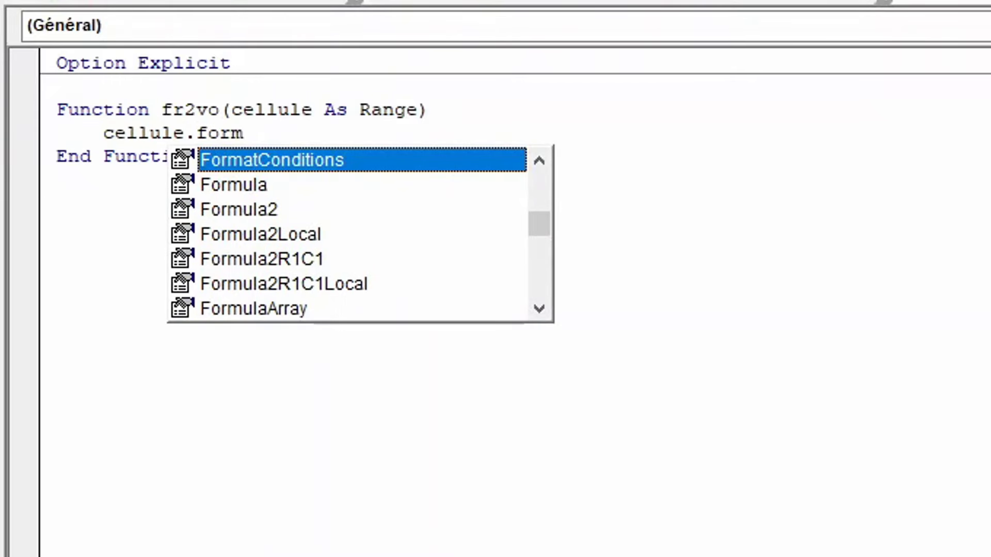
pyautogui.press('Down')
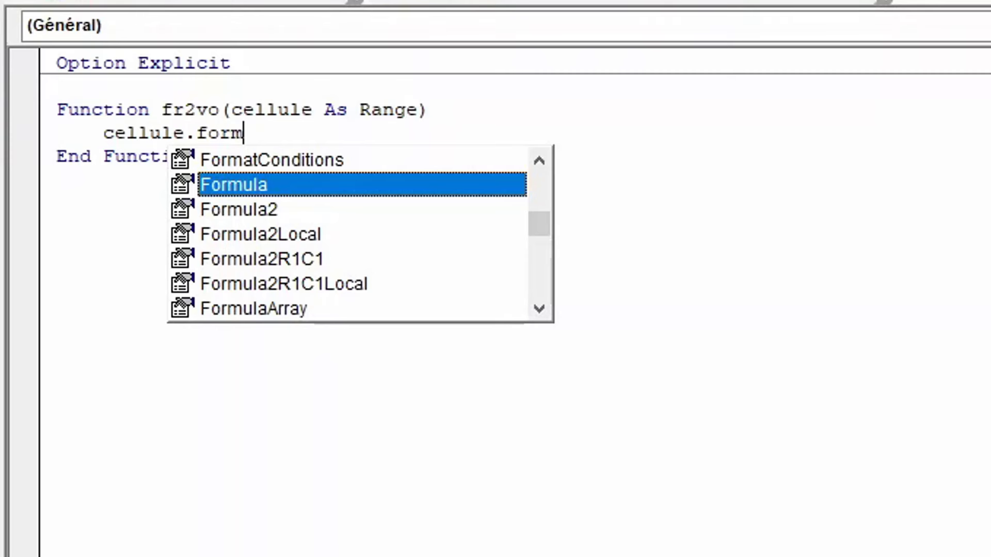
pyautogui.press('Down')
pyautogui.press('Down')
pyautogui.press('Down')
pyautogui.press('Down')
pyautogui.press('Down')
pyautogui.press('Down')
pyautogui.press('Down')
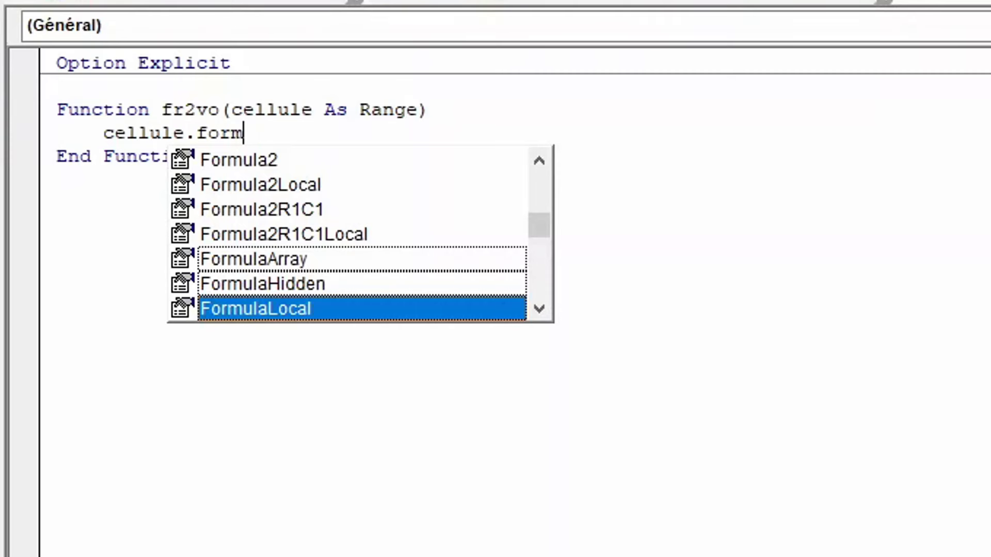
pyautogui.press('Up')
pyautogui.press('Up')
pyautogui.press('Up')
pyautogui.press('Up')
pyautogui.press('Up')
pyautogui.press('Up')
pyautogui.press('Up')
pyautogui.press('Up')
pyautogui.press('Up')
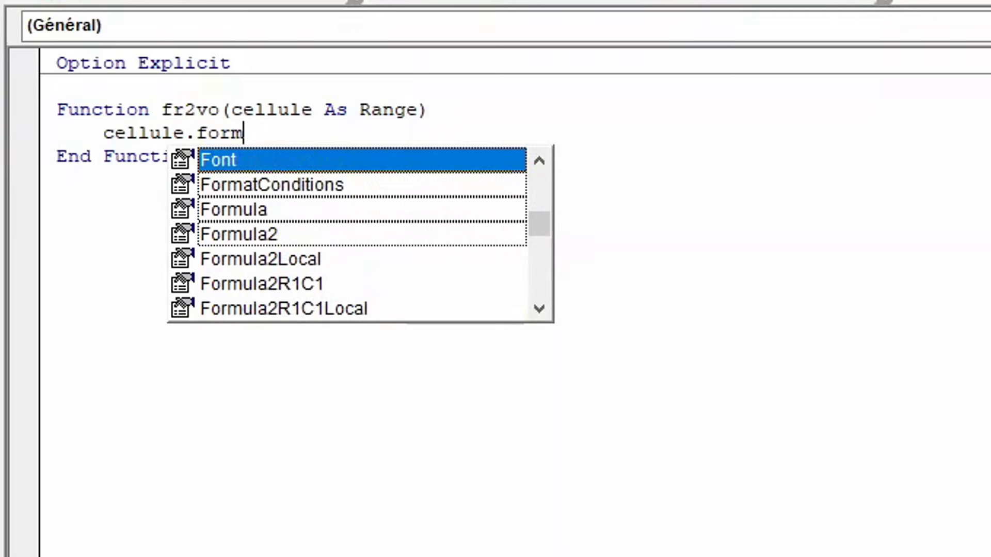
pyautogui.press('Down')
pyautogui.press('Down')
pyautogui.press('Return')
pyautogui.press('Up')
pyautogui.press('Home')
pyautogui.press('Return')
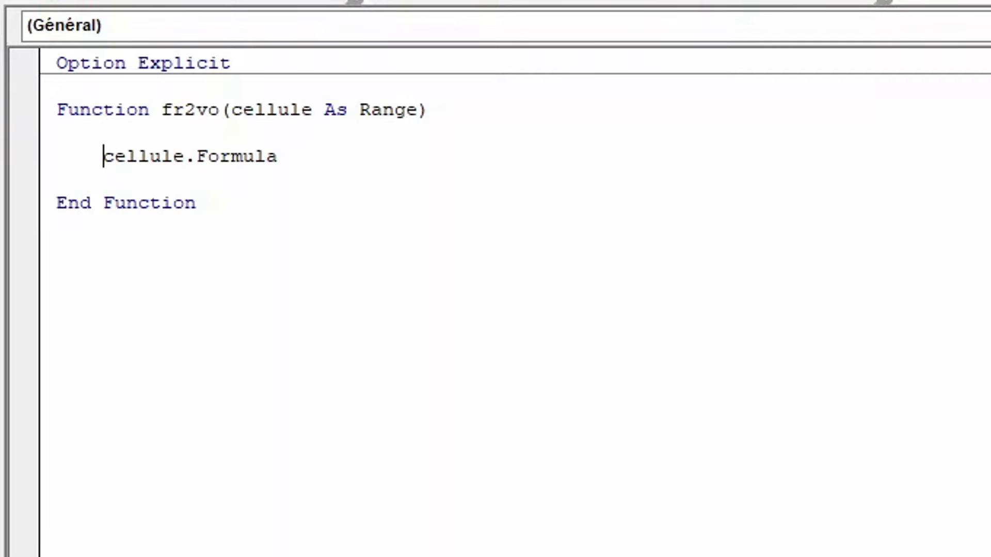
pyautogui.write('fr2vo')
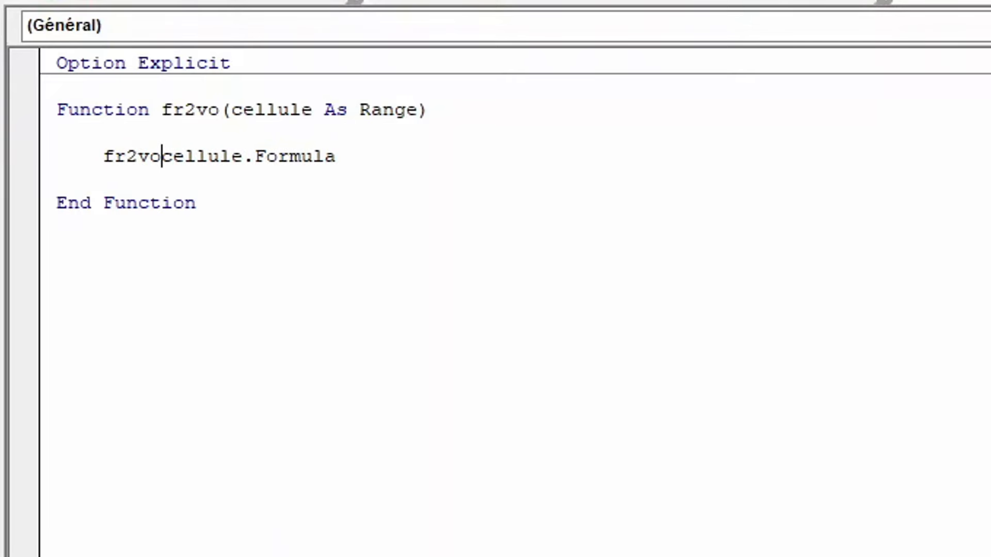
pyautogui.write(' =')
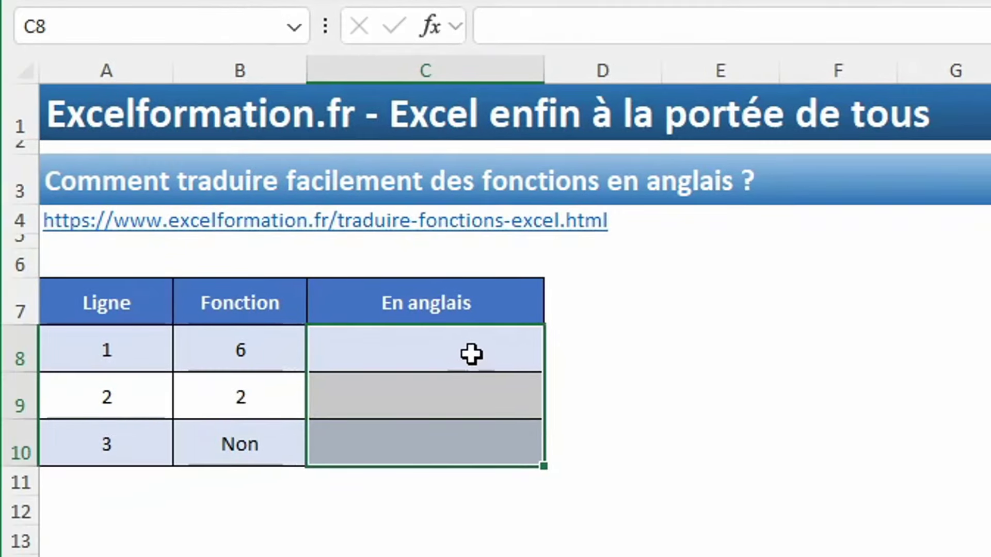
# Back in the worksheet, check B8's formula =SOMME(A7:A10) and select C8.
pyautogui.click(470, 349)
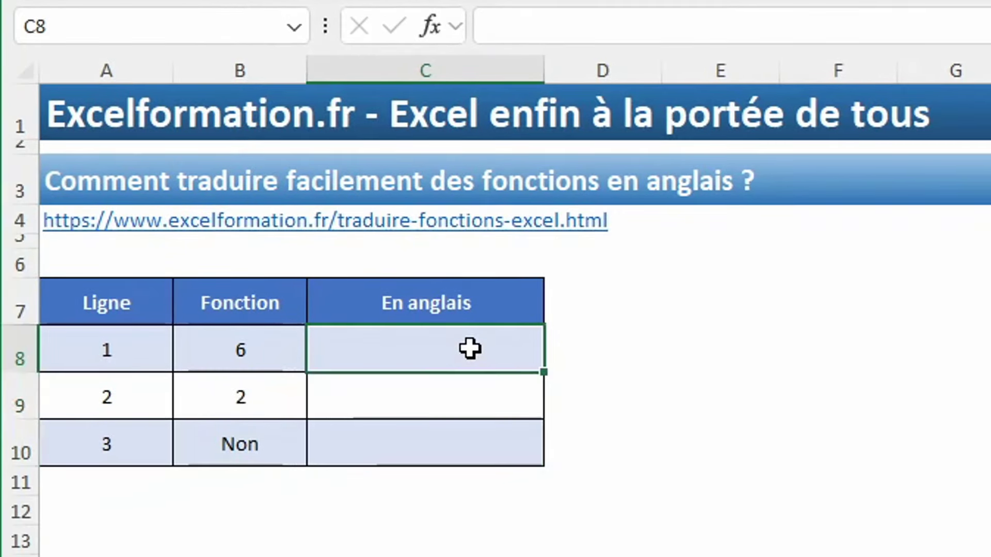
pyautogui.click(257, 345)
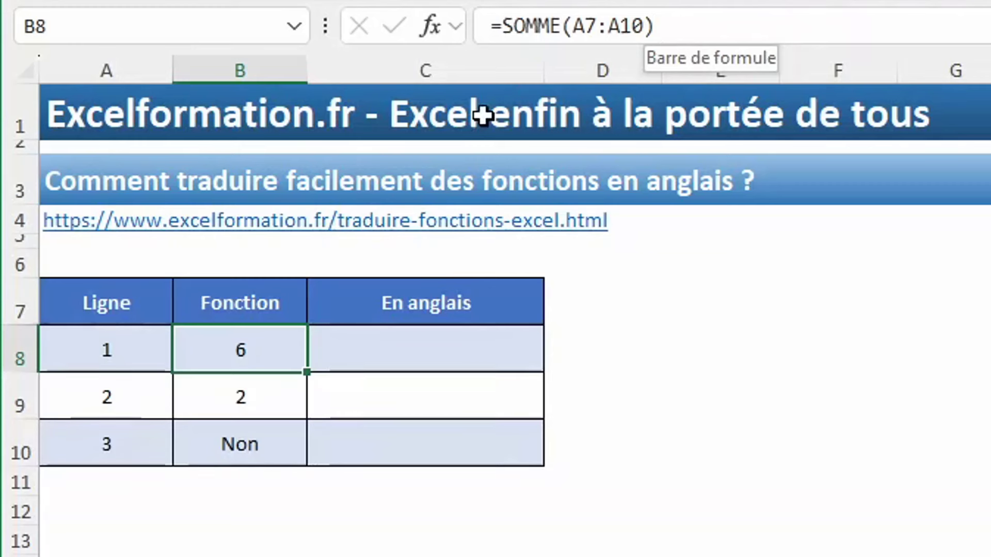
pyautogui.click(352, 344)
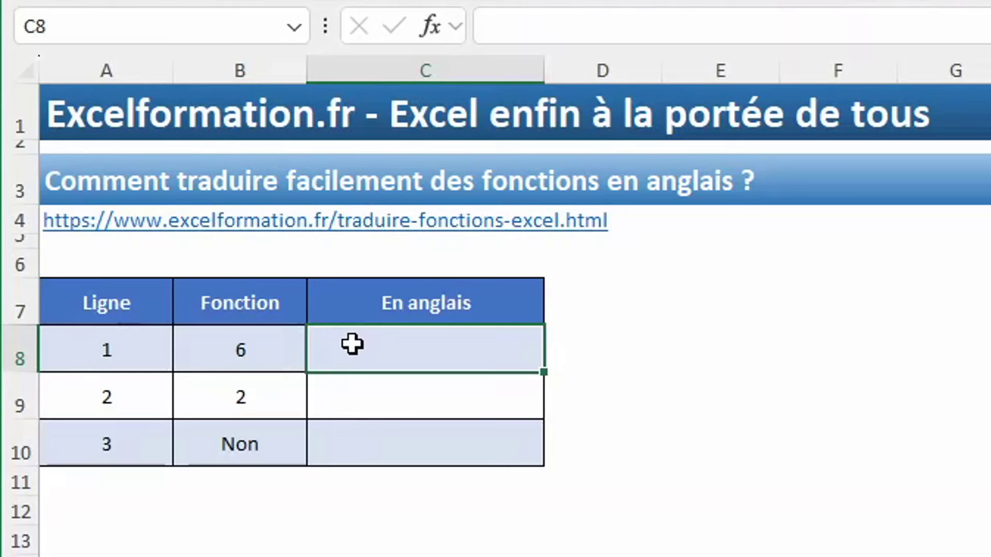
# Enter =fr2vo(B8) in C8 so it displays =SUM(A7:A10).
pyautogui.write('=fr')
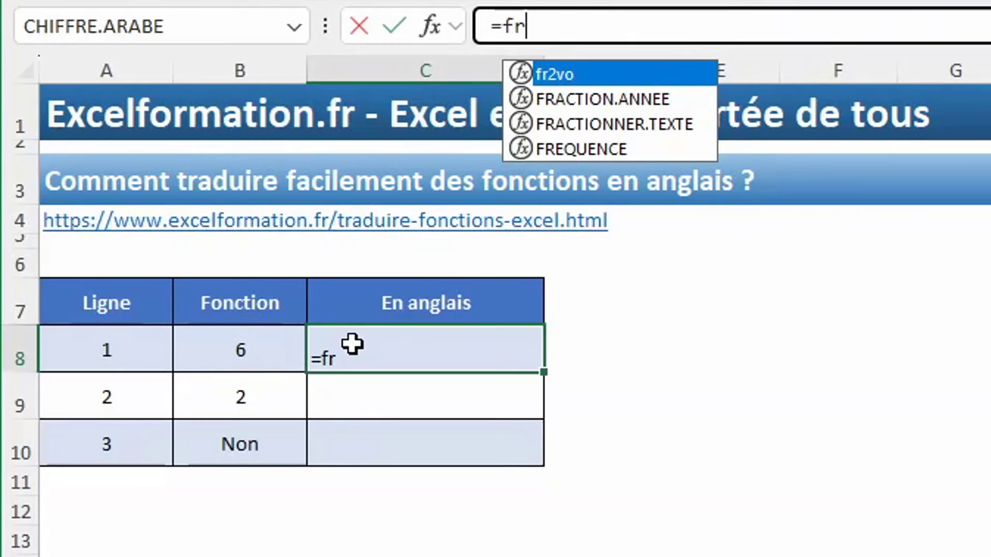
pyautogui.press('Tab')
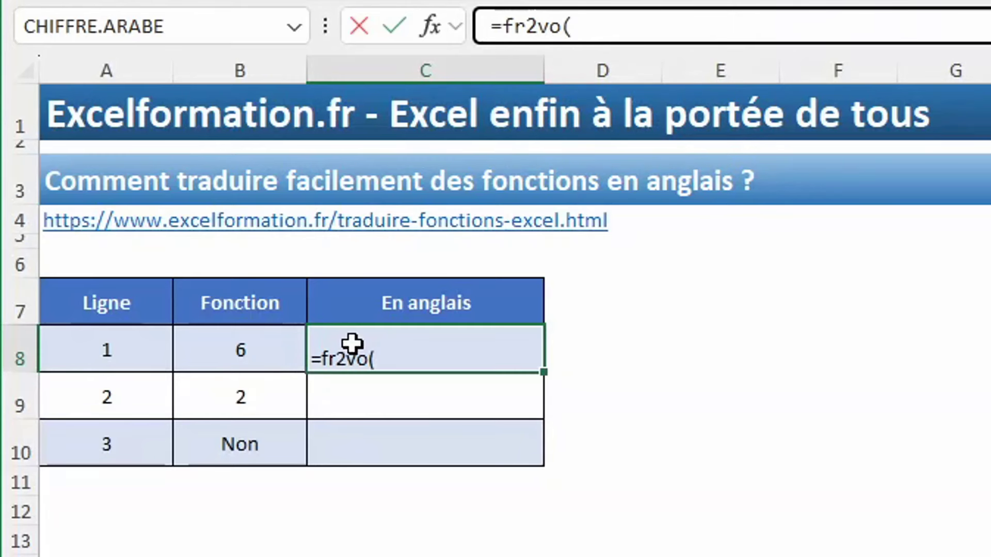
pyautogui.click(224, 353)
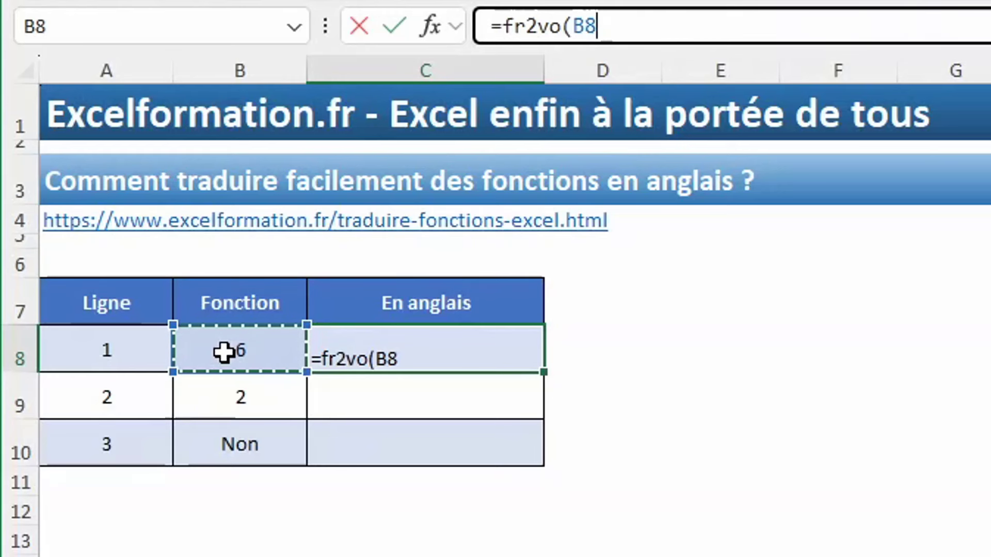
pyautogui.write(')')
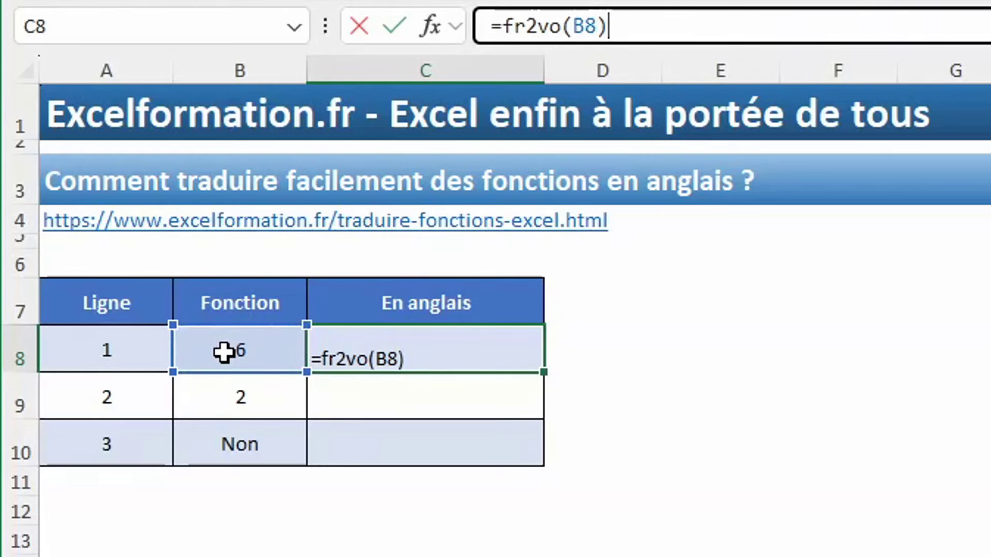
pyautogui.press('Return')
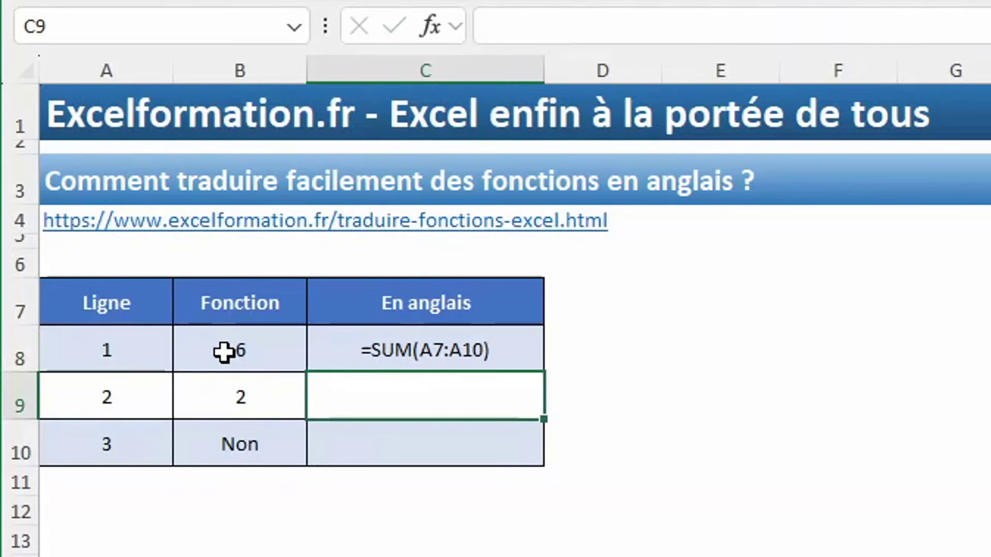
# Fill the C8 formula down to C10 and compare against the French formulas in B9 and B10.
pyautogui.click(223, 353)
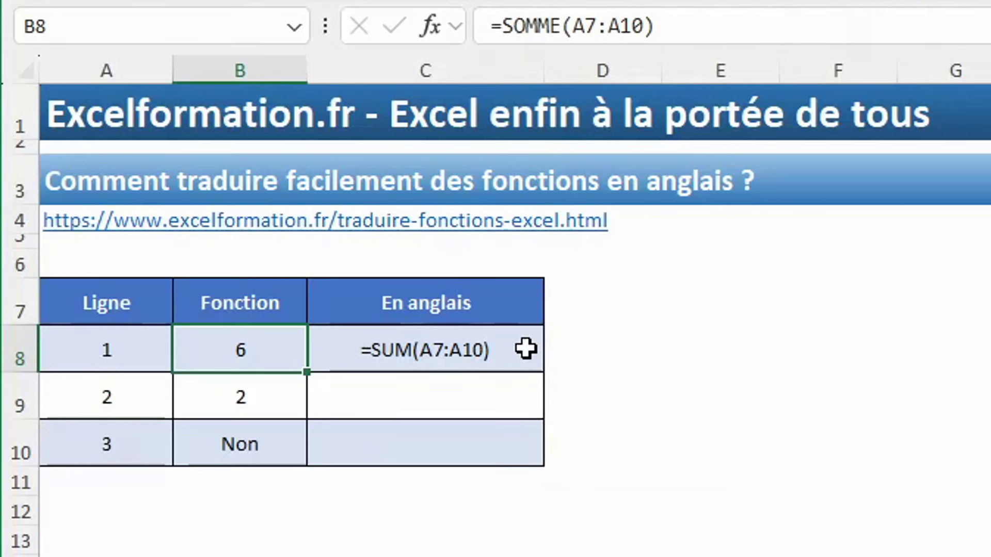
pyautogui.click(500, 348)
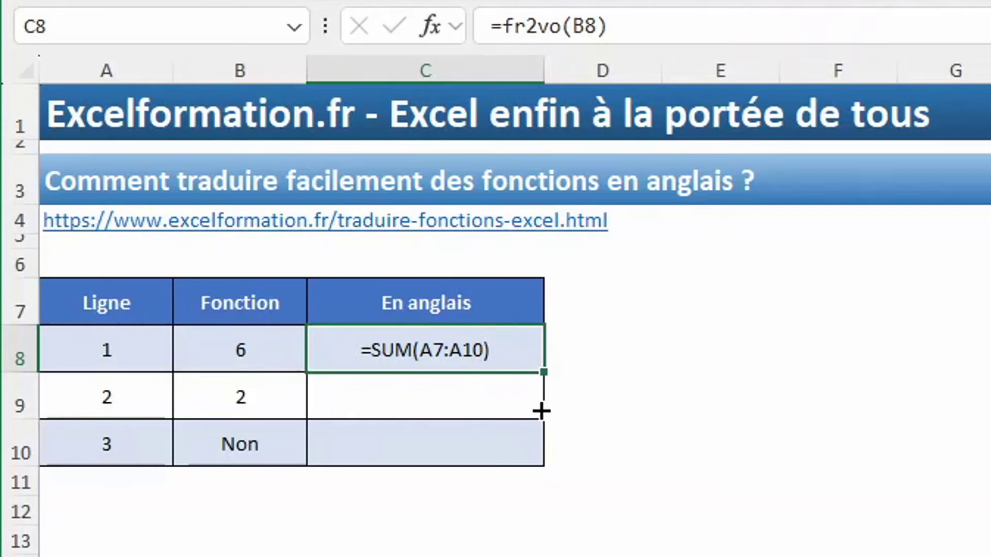
pyautogui.moveTo(541, 411); pyautogui.dragTo(527, 449)
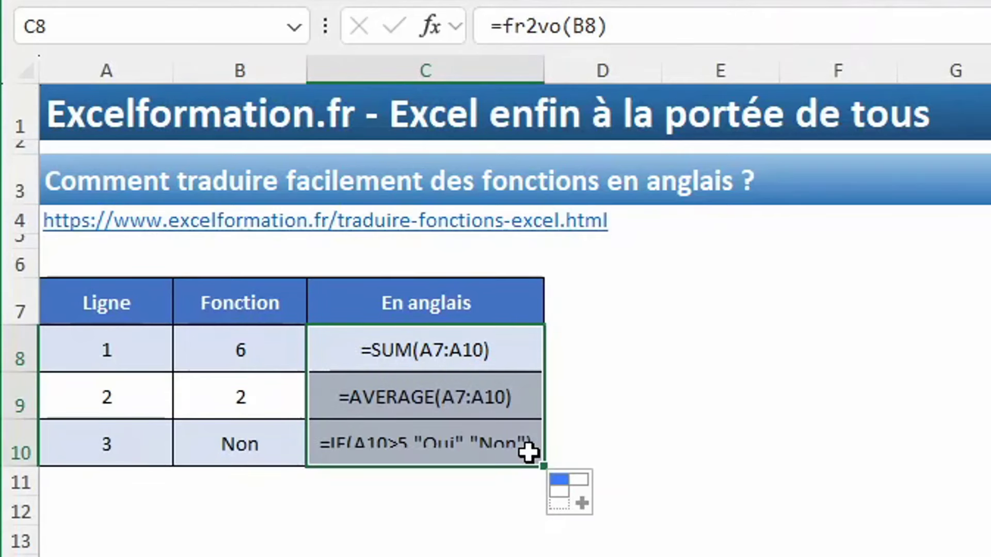
pyautogui.click(240, 396)
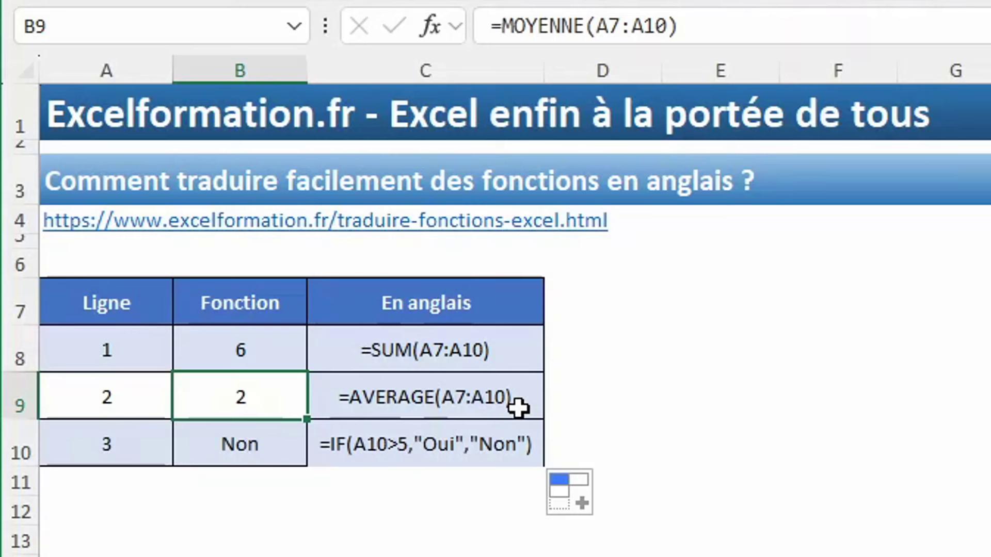
pyautogui.click(255, 444)
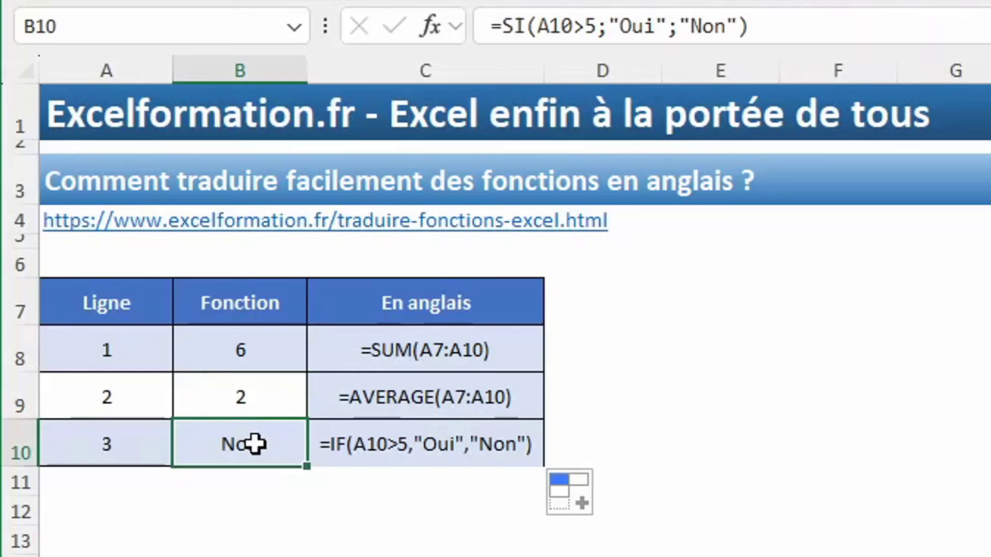